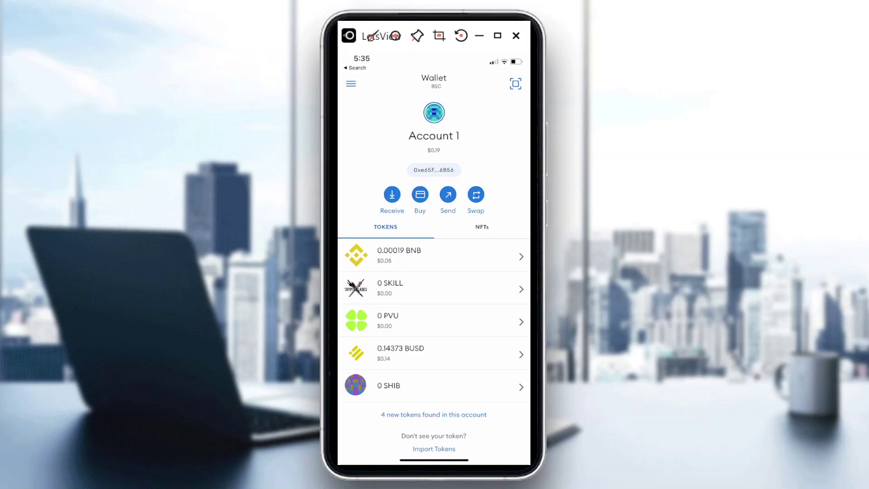
# Step: Switch MetaMask to its in-app browser and begin entering pancakeswap.finance as the site address
pyautogui.click(351, 83)
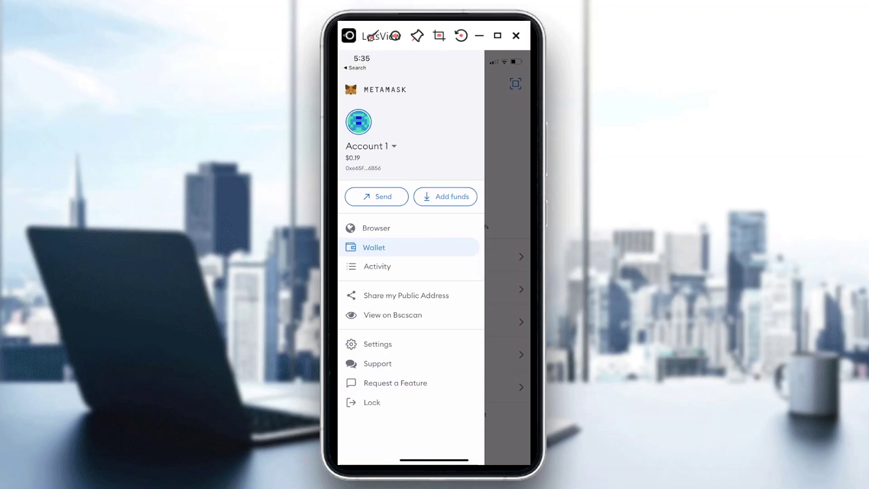
pyautogui.click(376, 228)
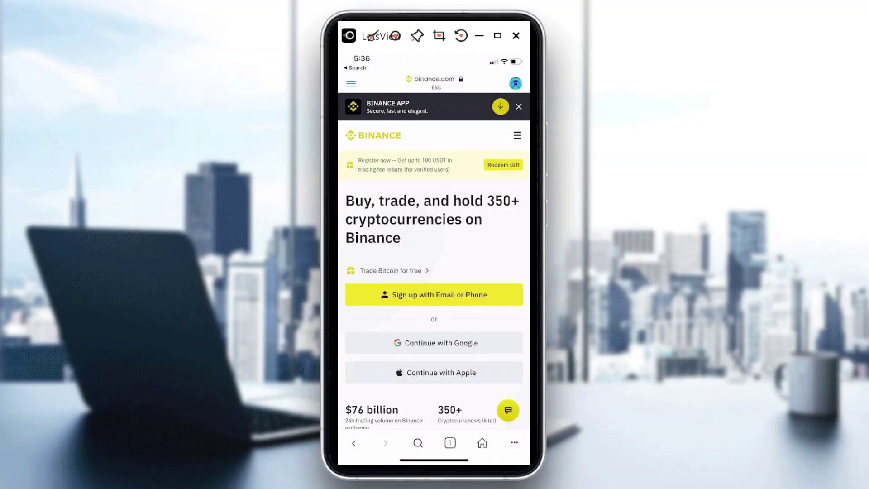
pyautogui.click(433, 79)
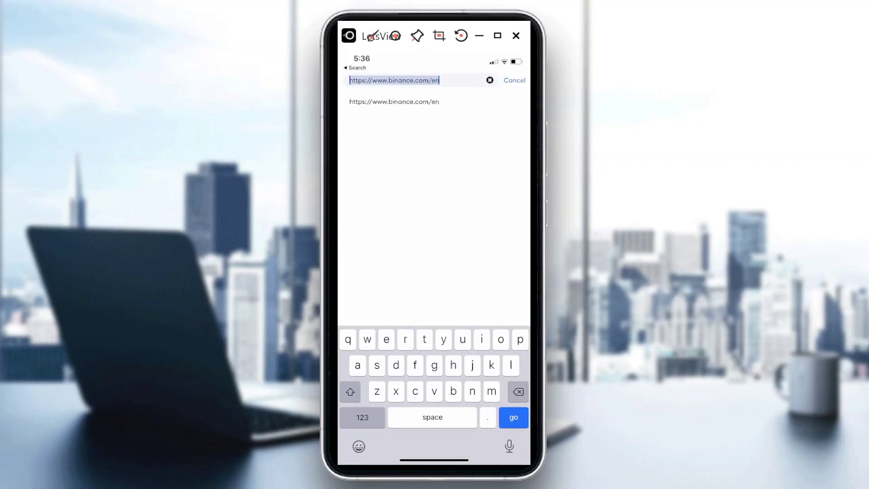
pyautogui.write('p')
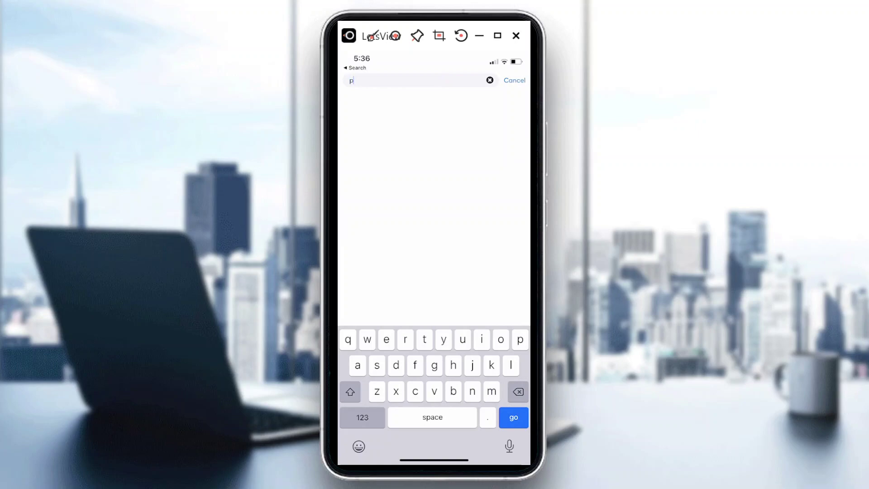
pyautogui.write('ancak')
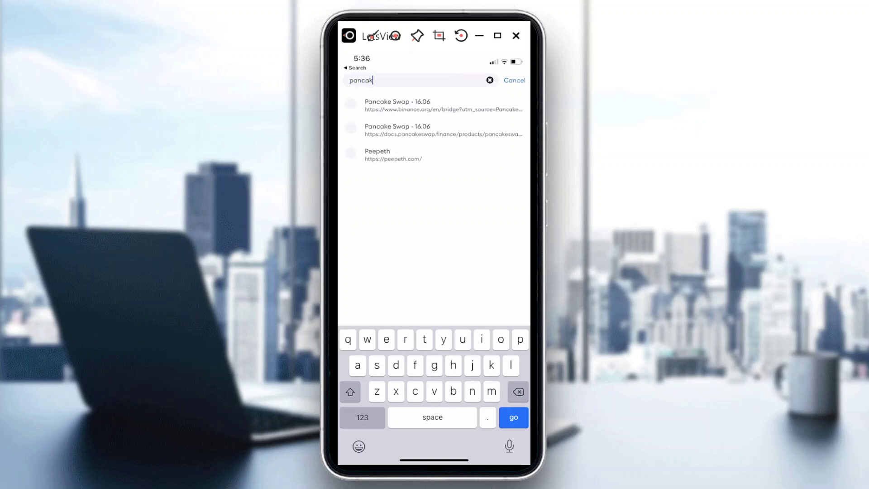
pyautogui.write('eswap')
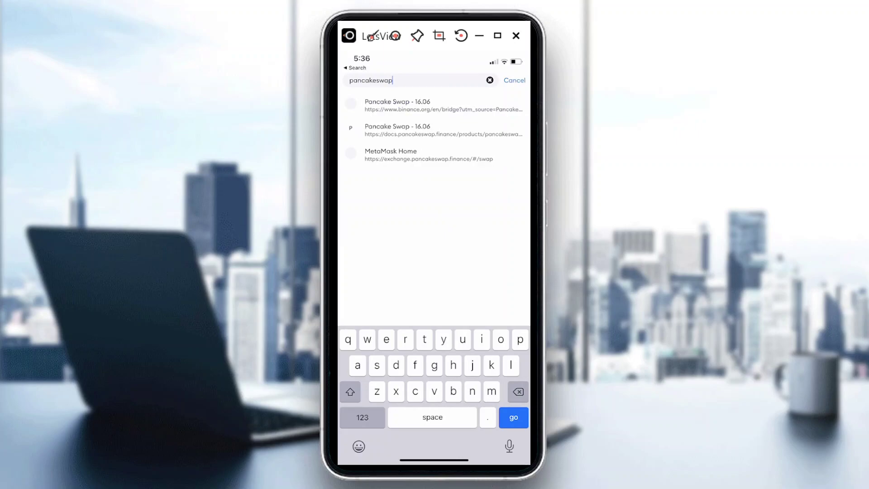
pyautogui.write('.finance')
# Step: Load pancakeswap.finance and show the Wallet panel with the address and 0.000194 BNB balance
pyautogui.press('Return')
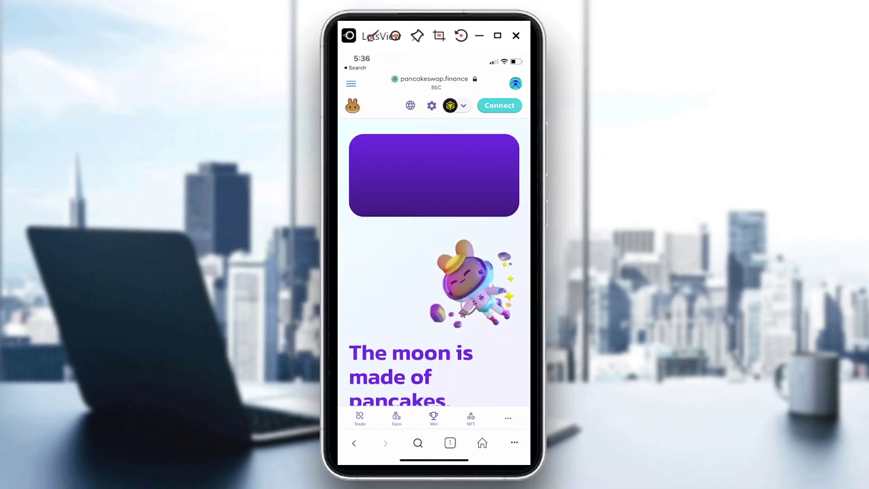
pyautogui.scroll(-3, 435, 272)
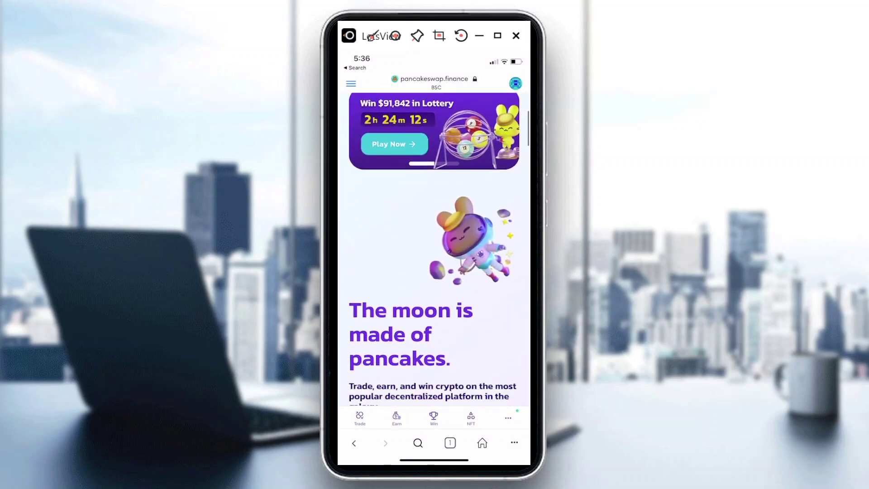
pyautogui.scroll(-3, 434, 272)
pyautogui.scroll(8, 435, 271)
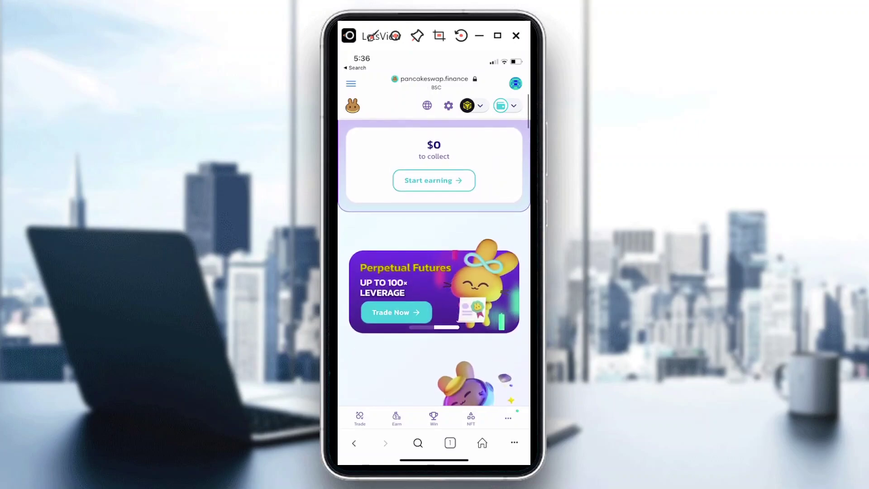
pyautogui.click(506, 105)
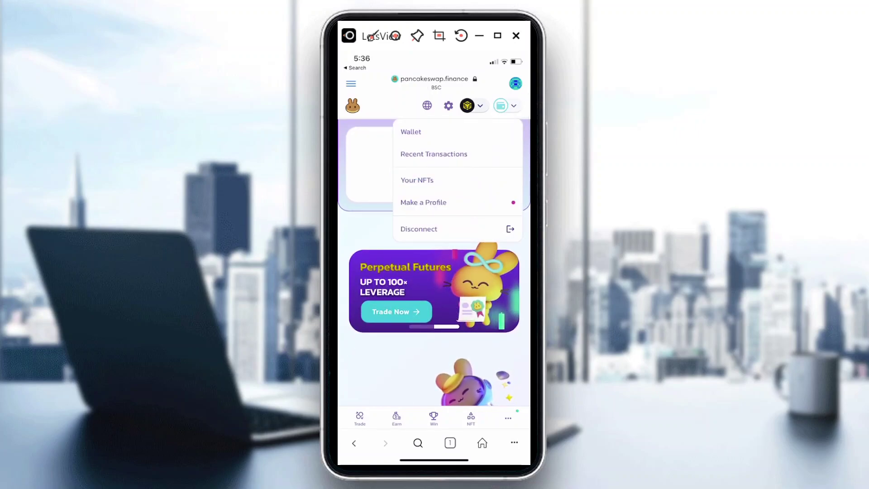
pyautogui.click(411, 131)
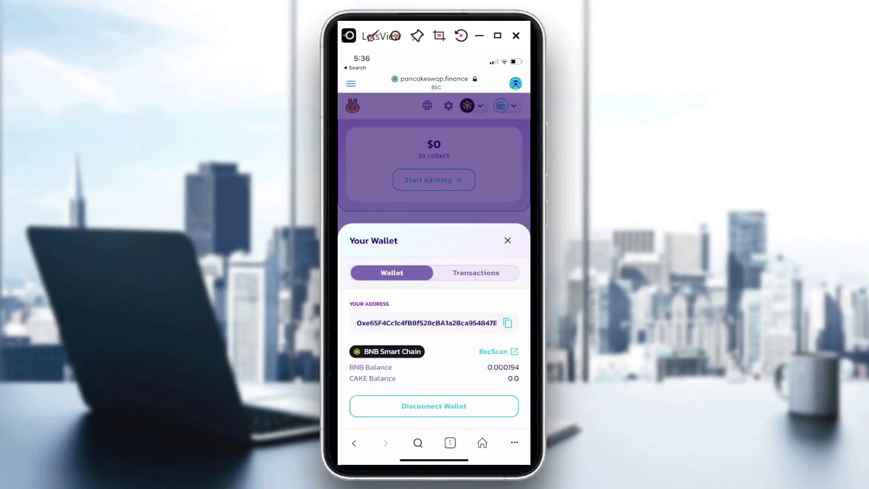
# Step: Use Disconnect Wallet in the Your Wallet sheet, then reconnect PancakeSwap by choosing Metamask
pyautogui.click(434, 406)
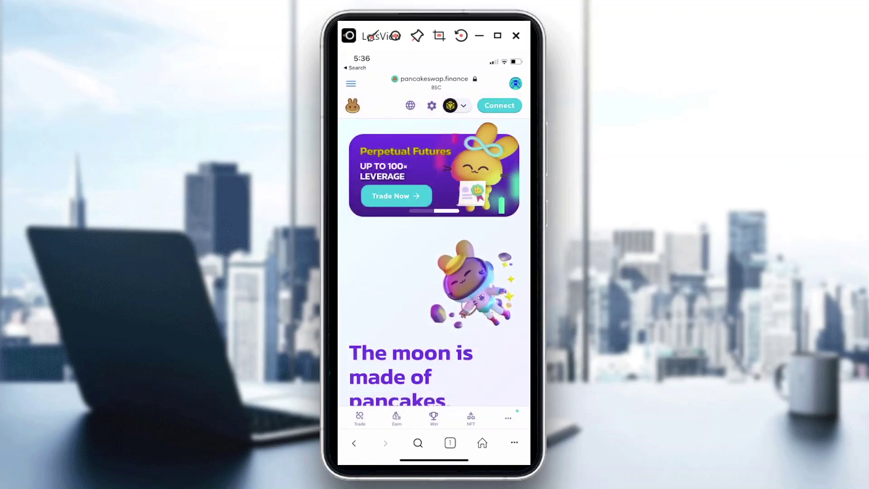
pyautogui.click(500, 105)
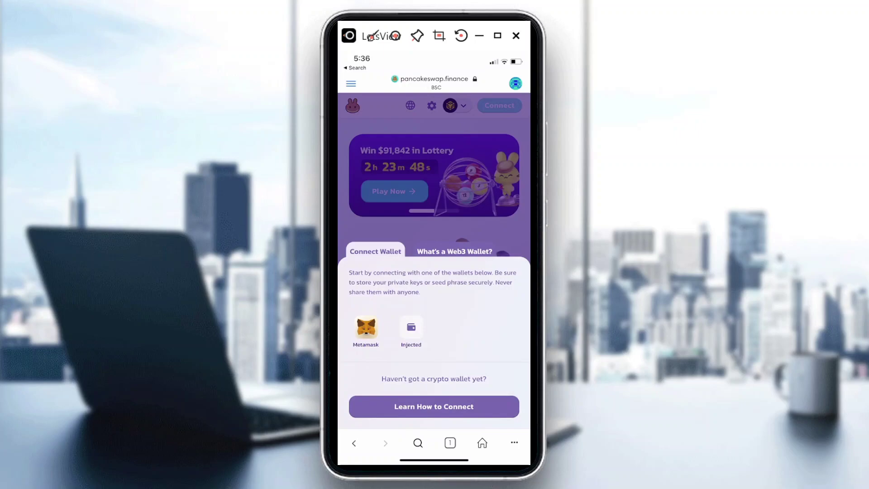
pyautogui.click(366, 328)
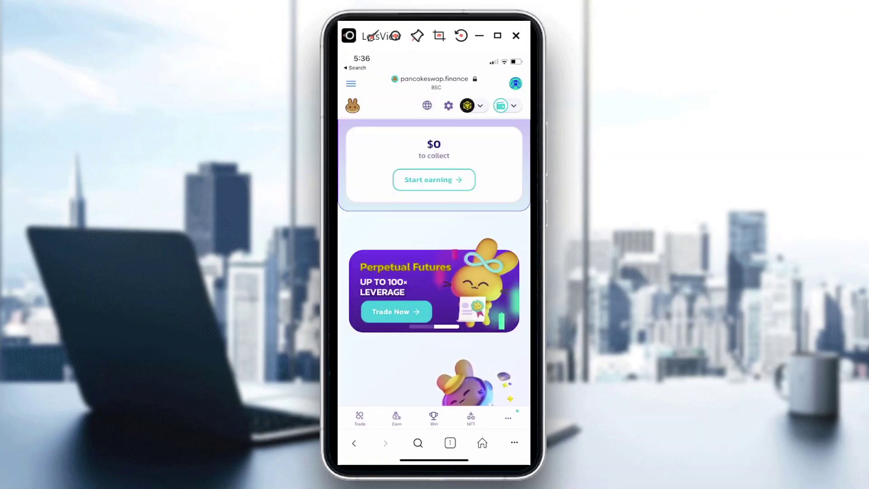
# Step: Recheck the wallet balances, then go to the BNB-to-CAKE Swap page showing 0.000194822 BNB
pyautogui.click(505, 105)
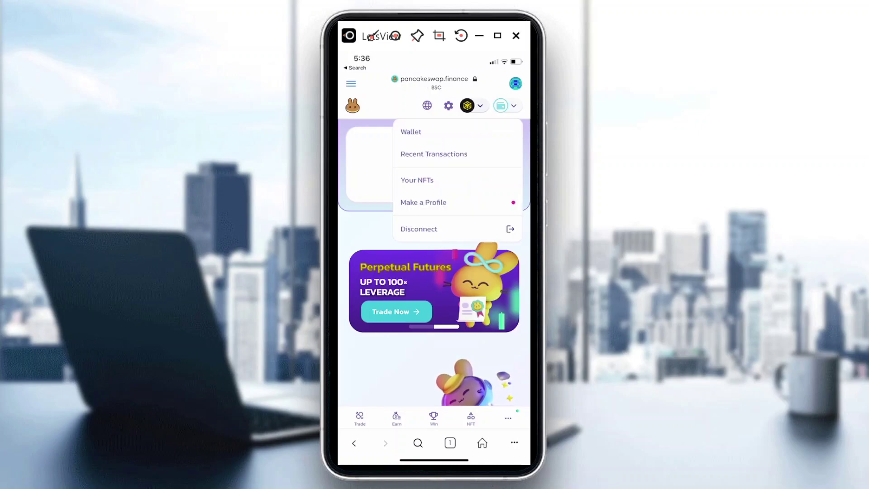
pyautogui.click(422, 132)
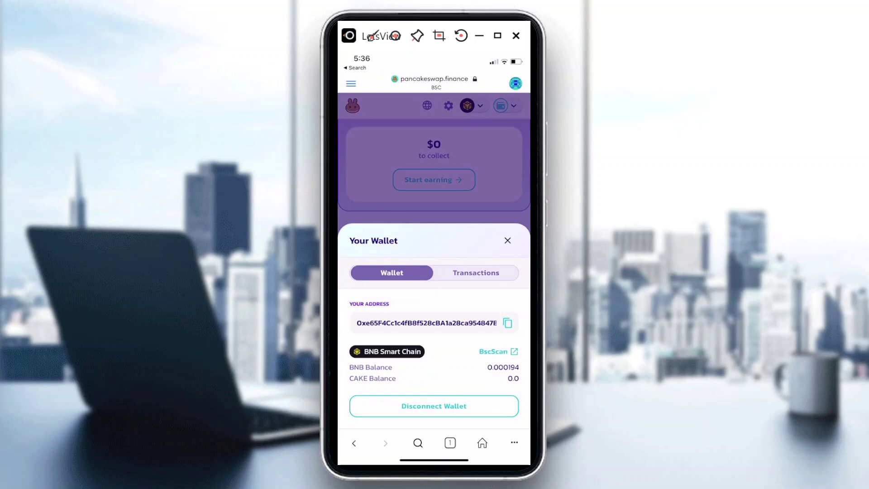
pyautogui.click(507, 240)
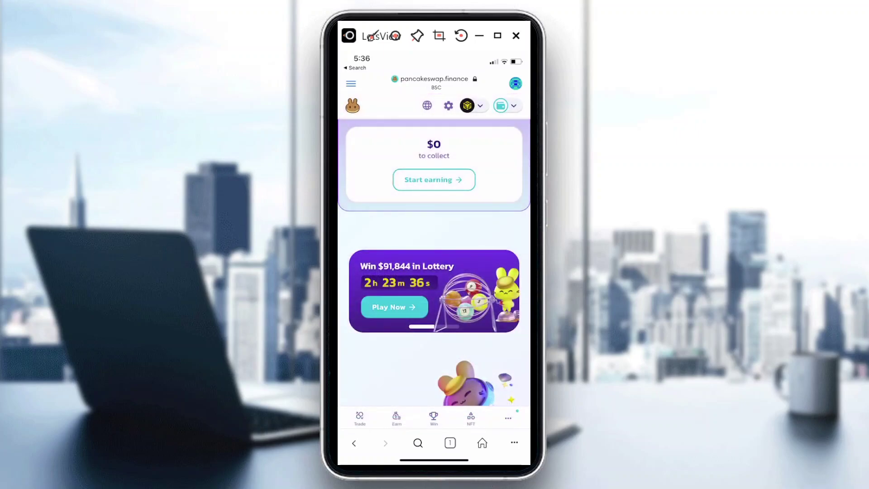
pyautogui.scroll(-5, 434, 272)
pyautogui.scroll(-2, 434, 272)
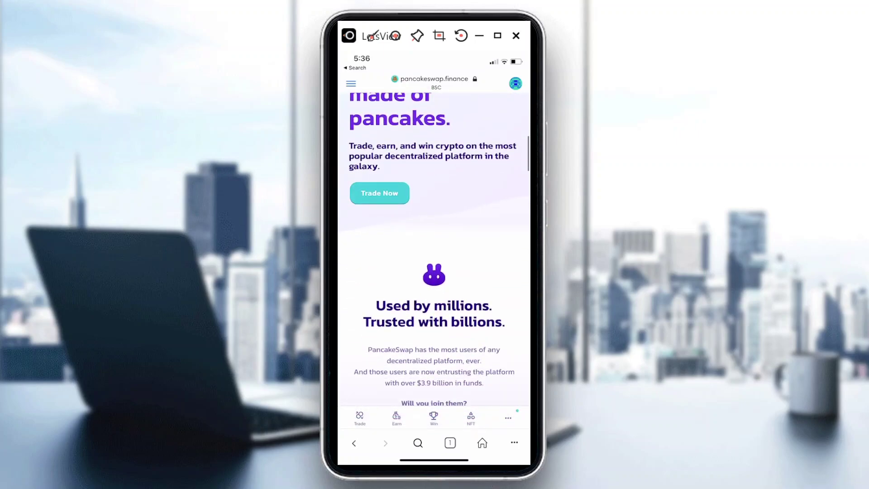
pyautogui.click(381, 194)
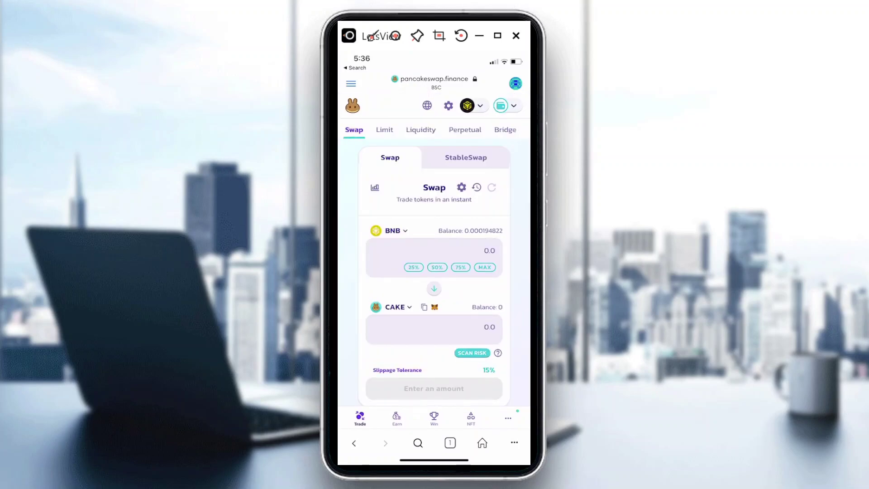